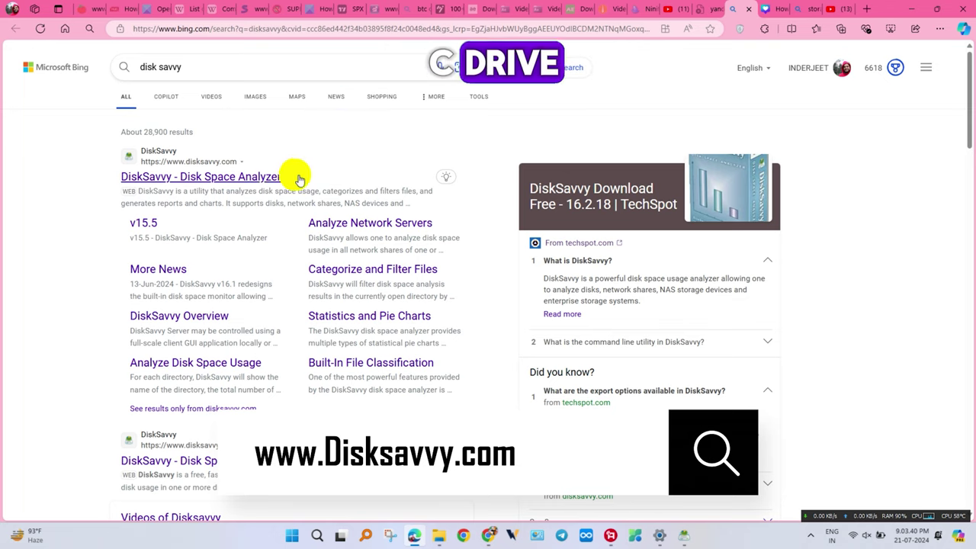
# - Open the official DiskSavvy site from search results and go to its downloads page
pyautogui.click(268, 177)
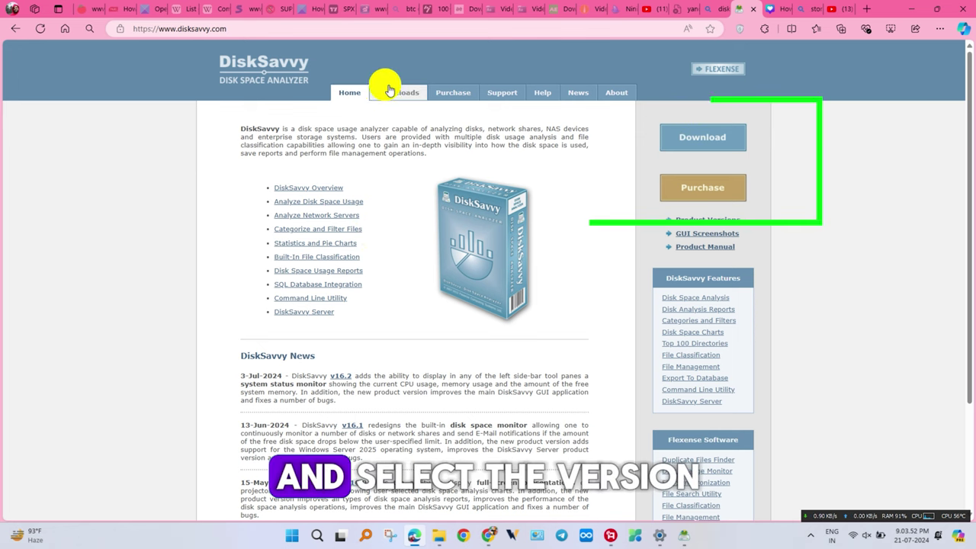
pyautogui.click(696, 138)
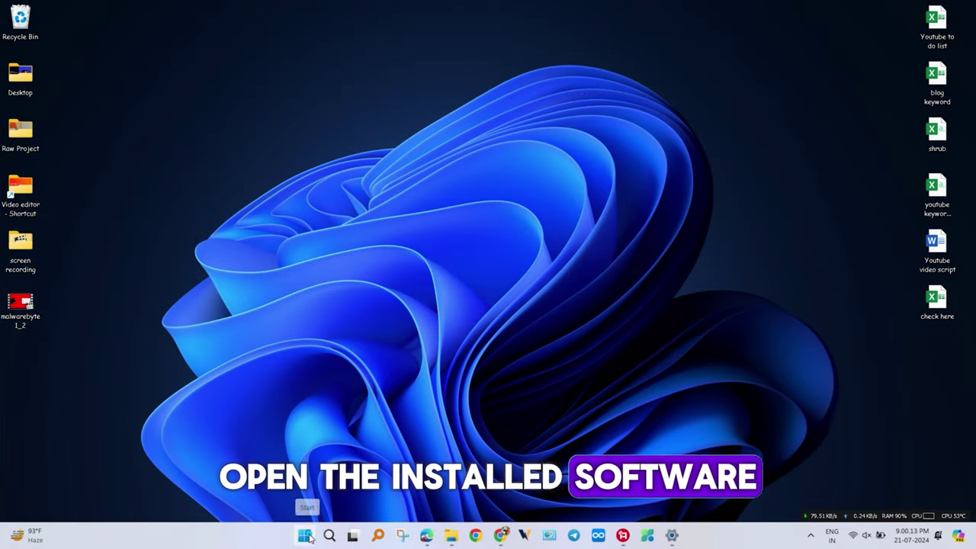
# - Search the Start menu for 'disksavvy' and launch the Disk Savvy app
pyautogui.click(304, 535)
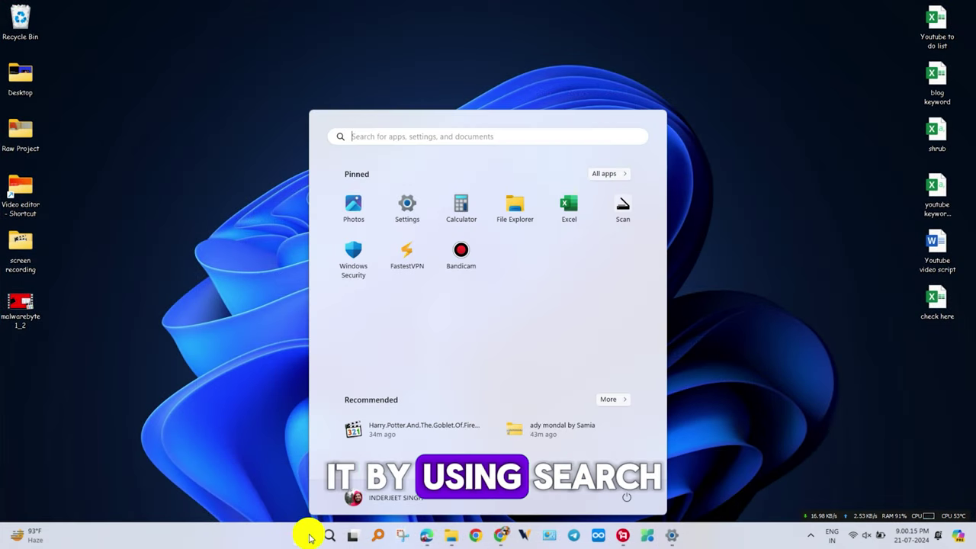
pyautogui.write('dis')
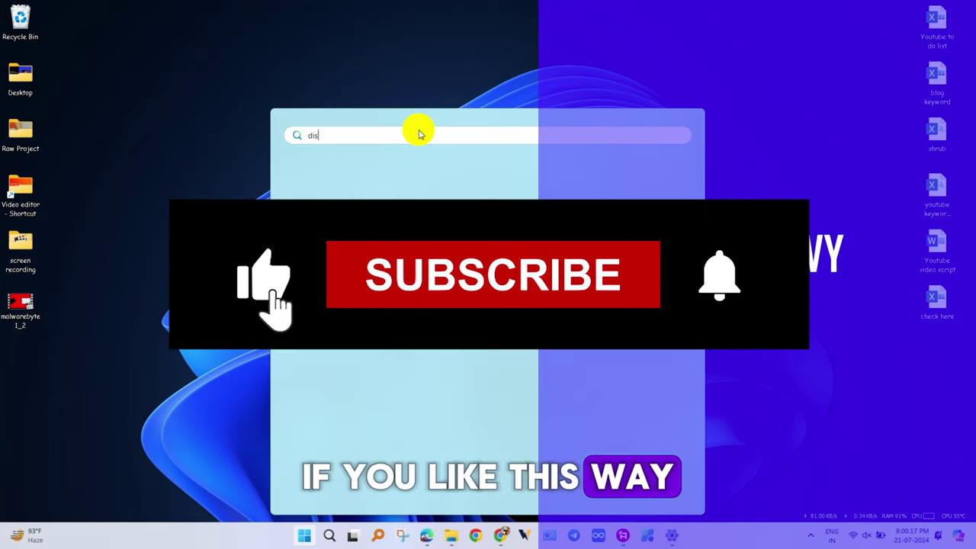
pyautogui.write('ksa')
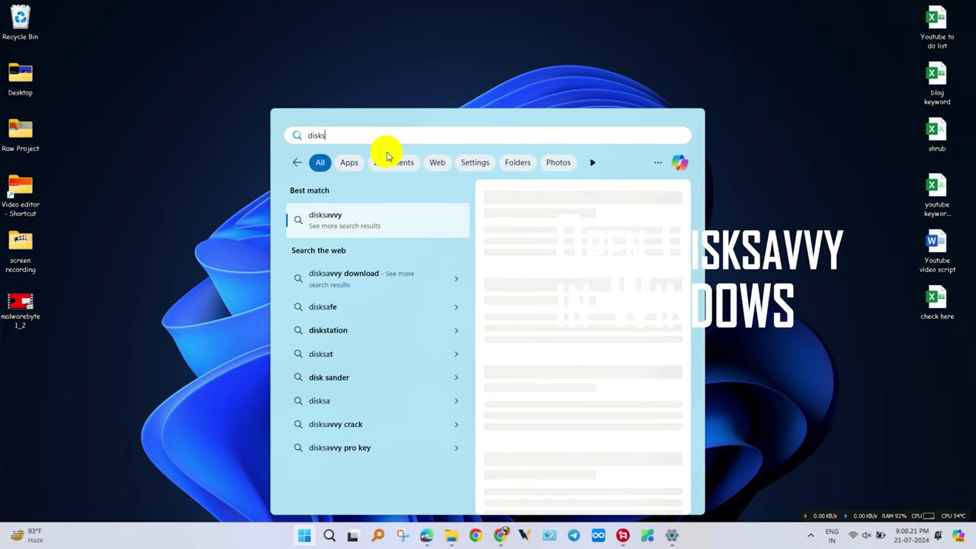
pyautogui.press('BackSpace')
pyautogui.click(334, 222)
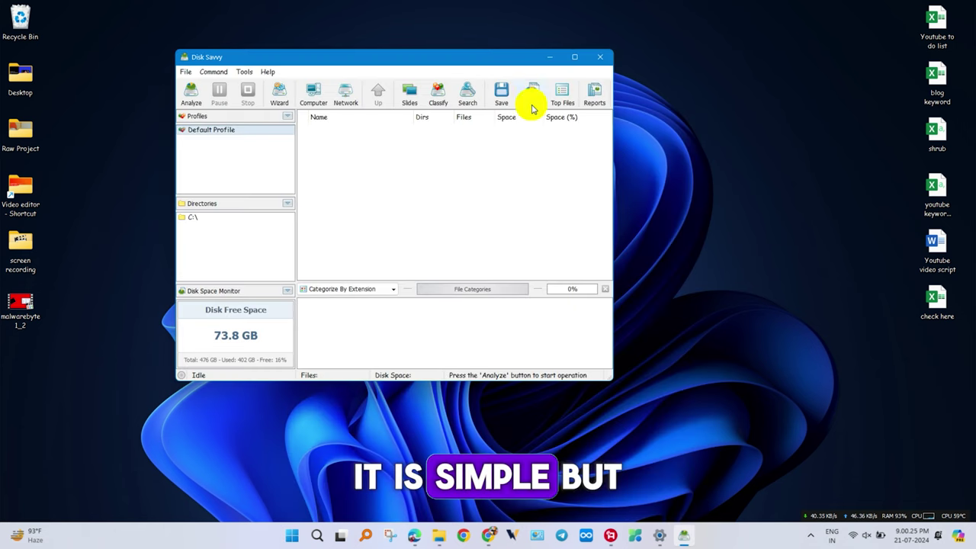
# - Maximize the DiskSavvy window and switch the second panel to Directories
pyautogui.click(576, 56)
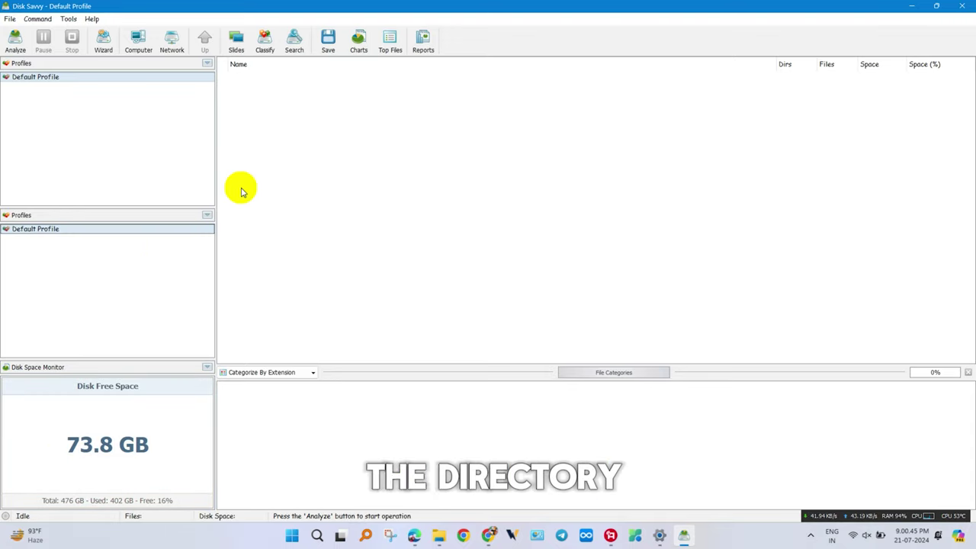
pyautogui.click(207, 215)
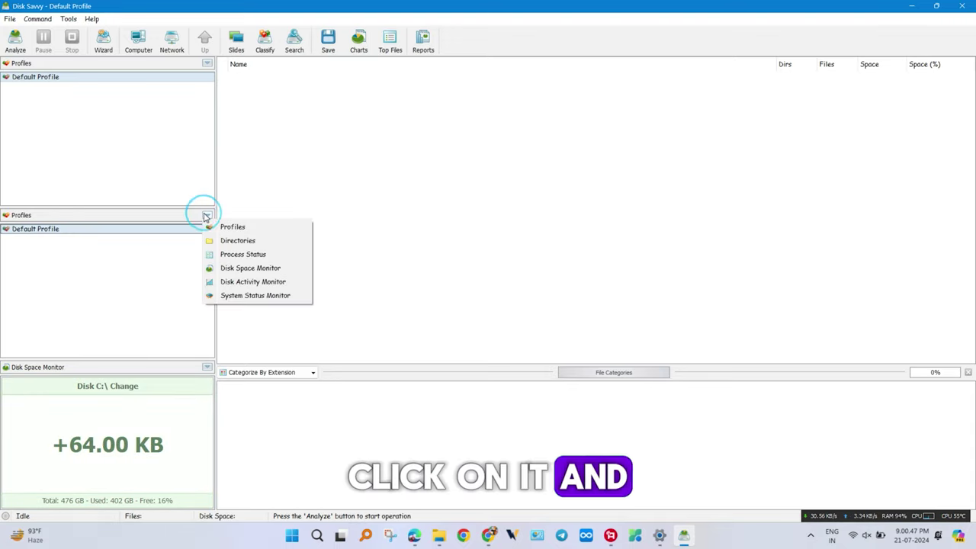
pyautogui.click(237, 241)
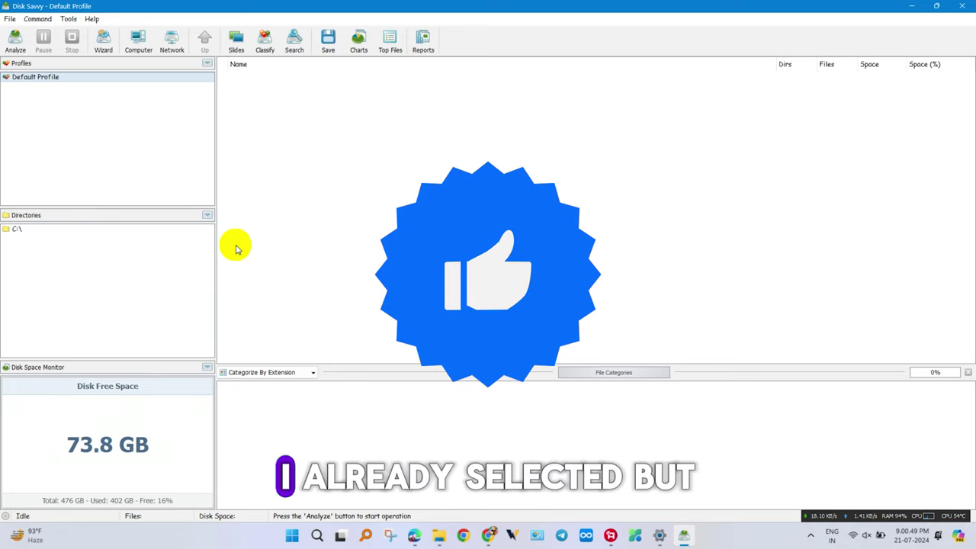
# - Set the input directory to Local Disk (C:) via the folder browser
pyautogui.doubleClick(17, 231)
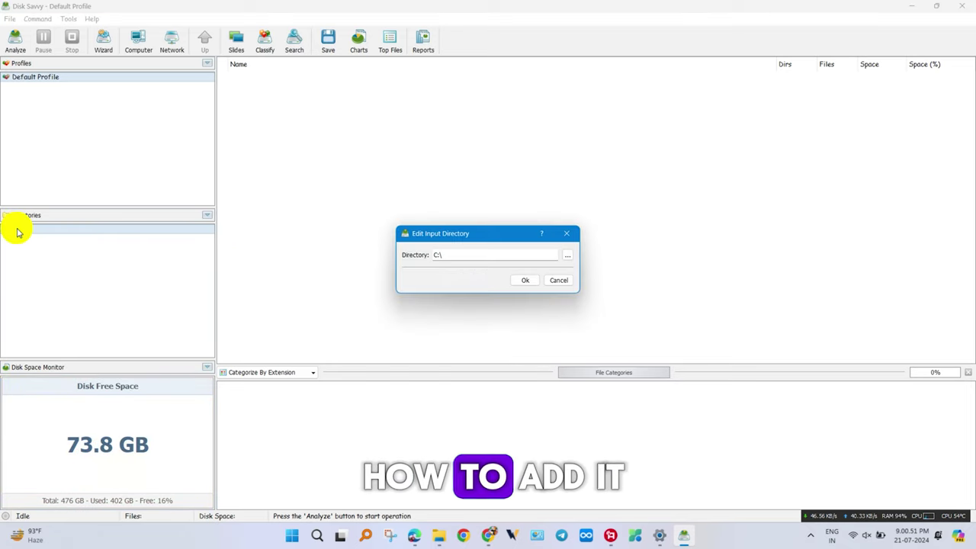
pyautogui.click(569, 255)
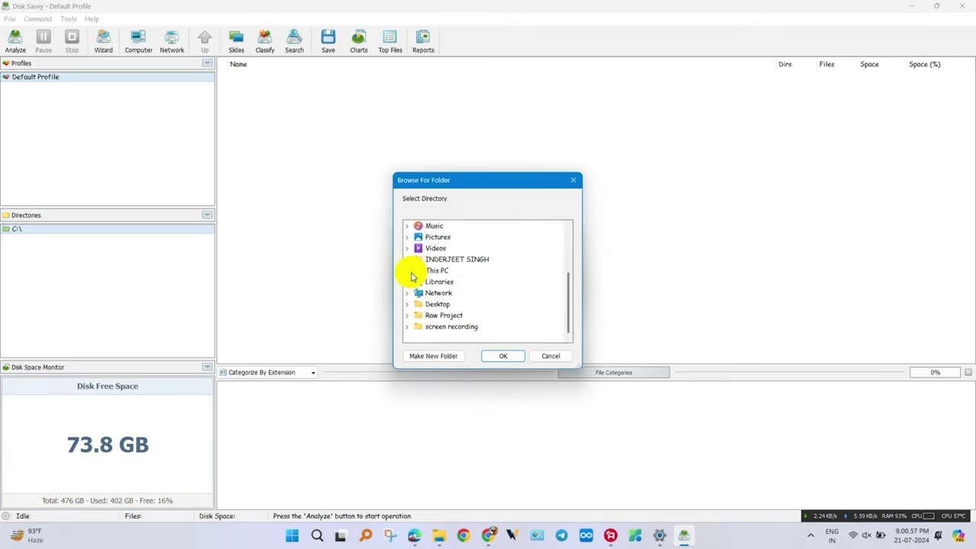
pyautogui.doubleClick(447, 283)
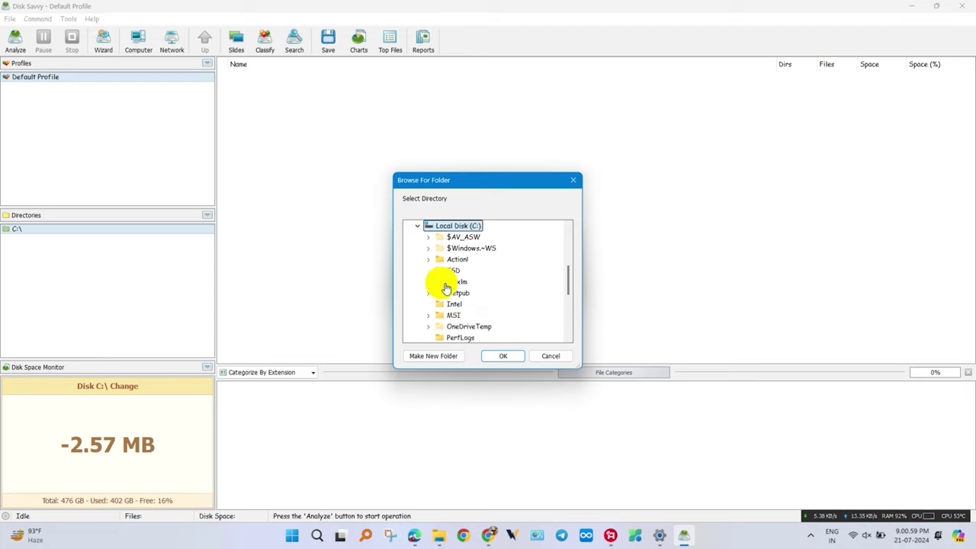
pyautogui.click(497, 355)
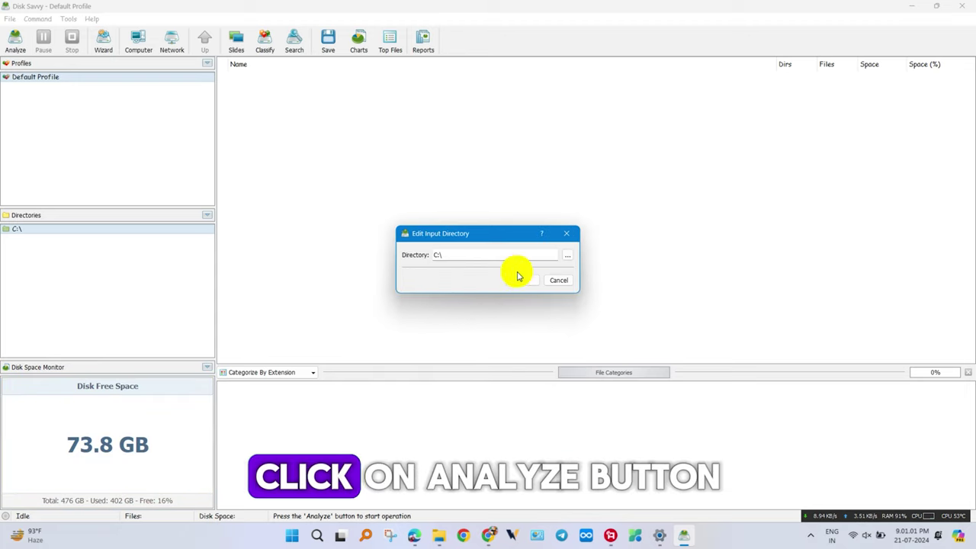
pyautogui.click(525, 279)
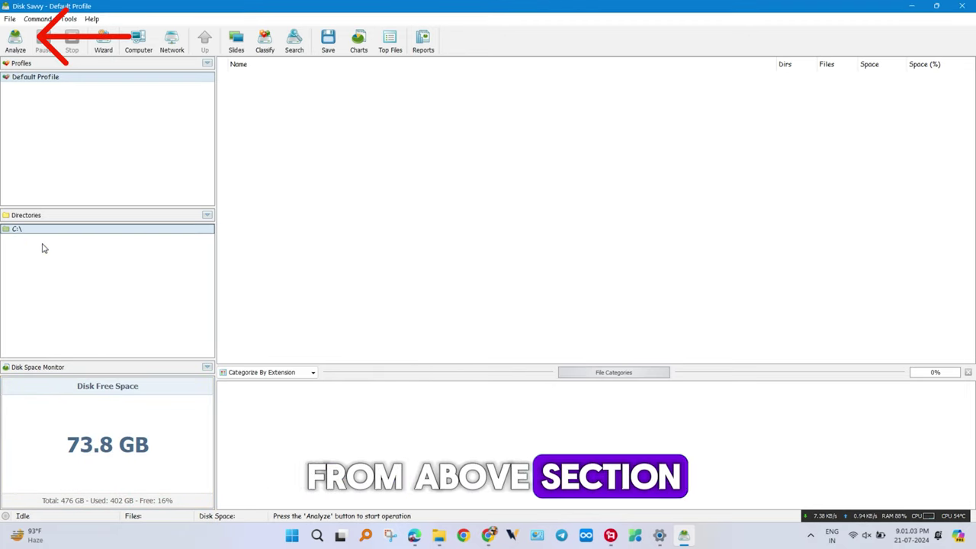
# - Run a Default Profile space analysis of C:\
pyautogui.click(15, 36)
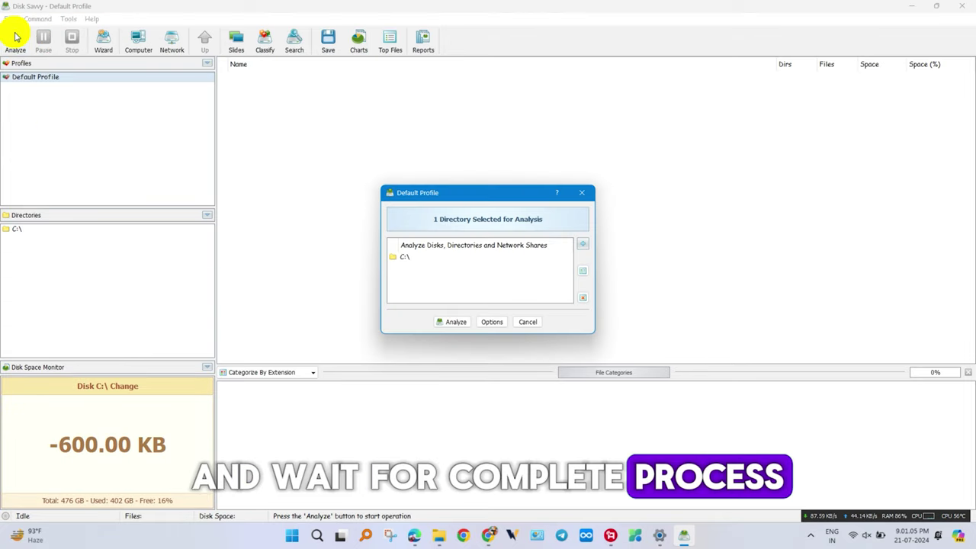
pyautogui.click(447, 324)
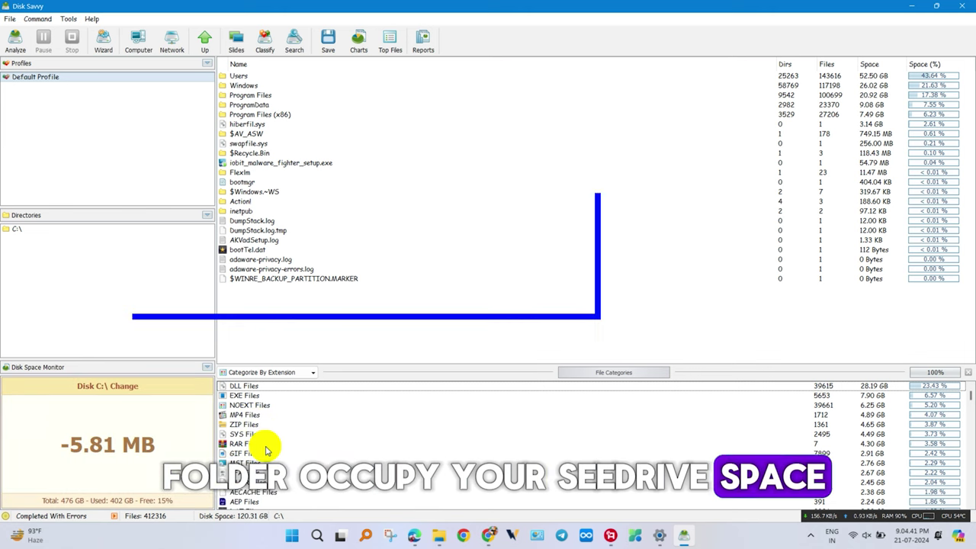
# - Check the MP4 and DLL categories, then drill into Users\rahul\AppData\Local and select Temp
pyautogui.click(246, 417)
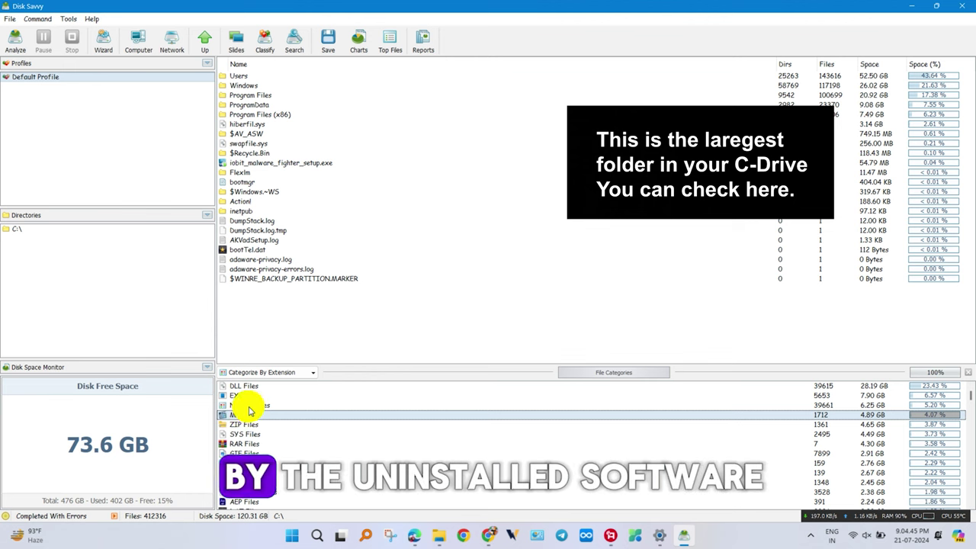
pyautogui.click(245, 386)
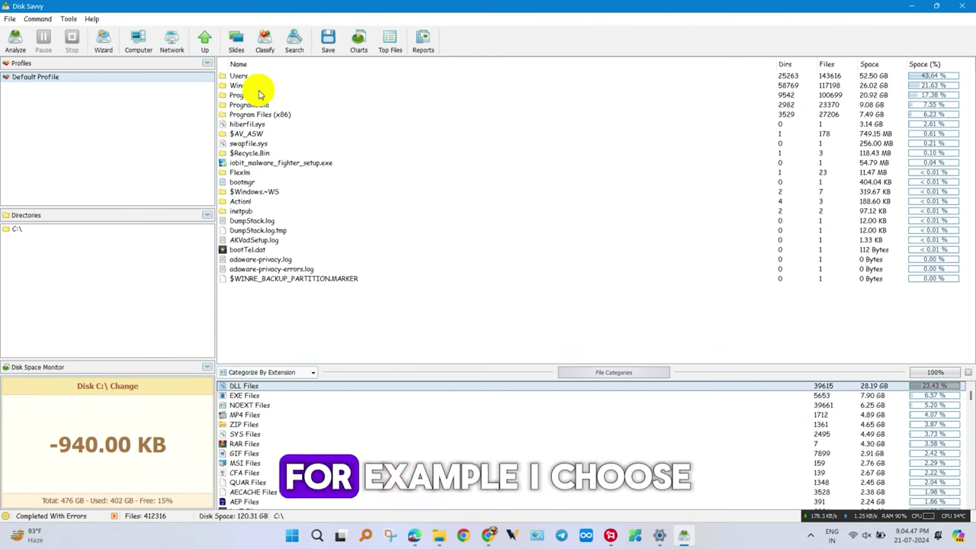
pyautogui.click(243, 76)
pyautogui.doubleClick(242, 76)
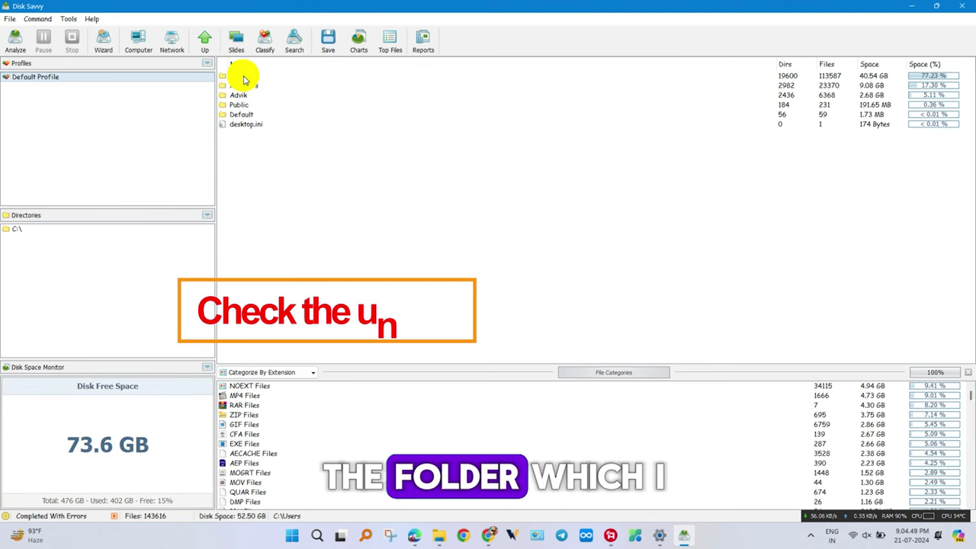
pyautogui.doubleClick(242, 76)
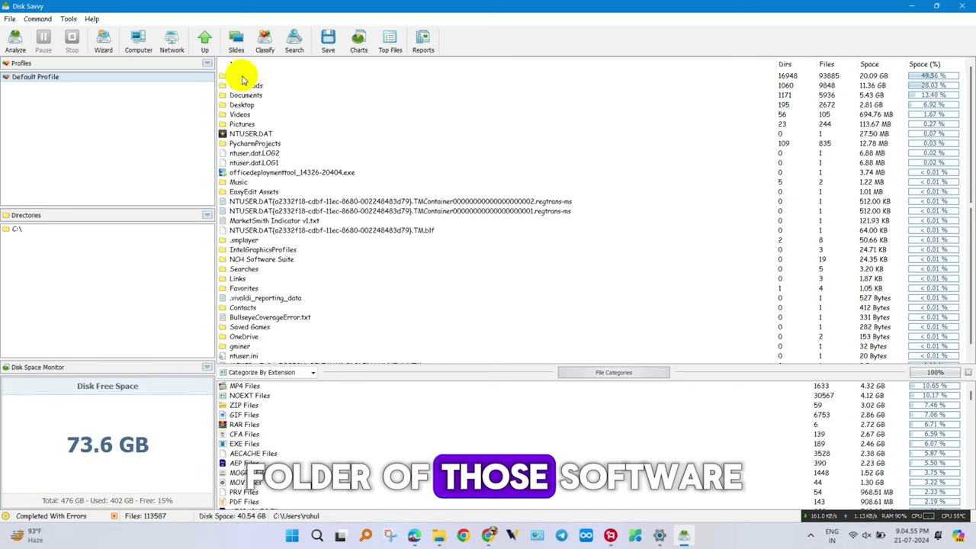
pyautogui.doubleClick(242, 76)
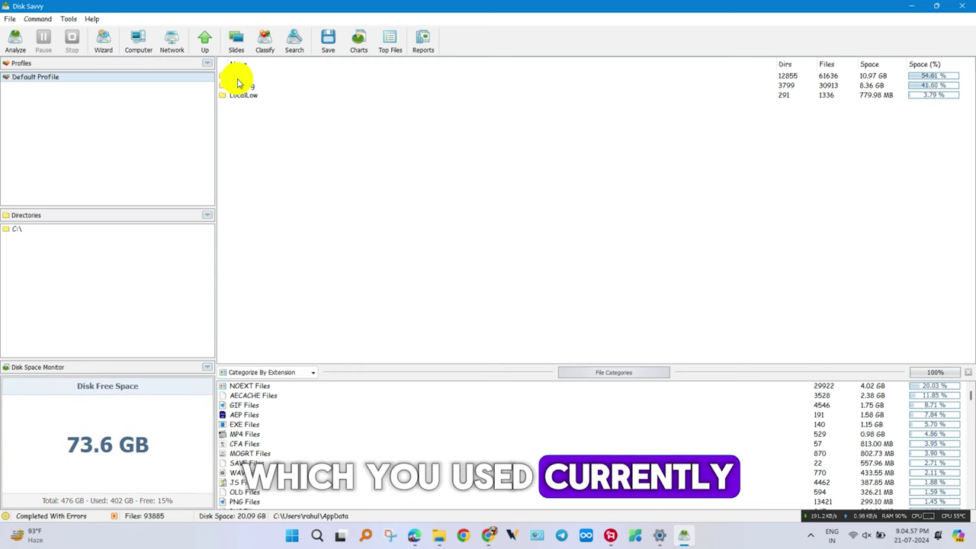
pyautogui.doubleClick(238, 77)
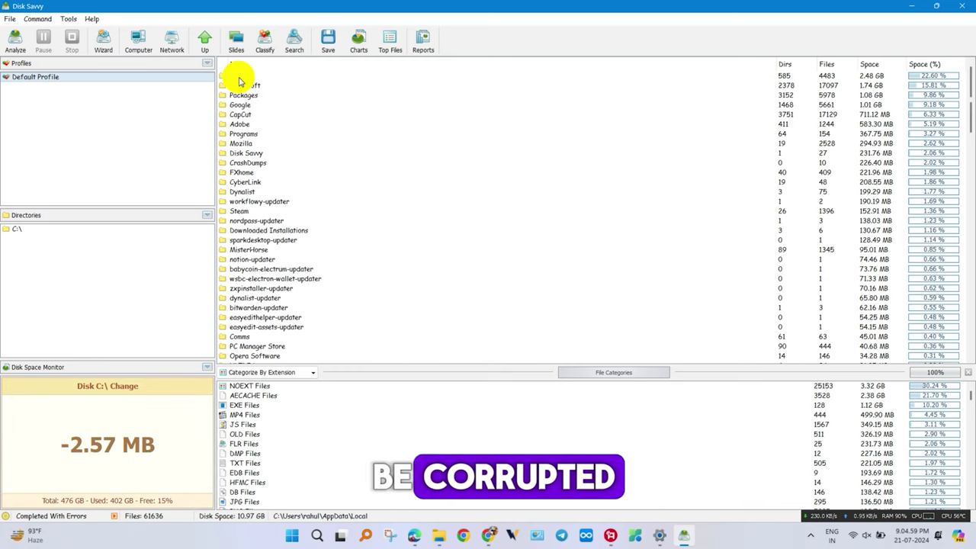
pyautogui.click(238, 77)
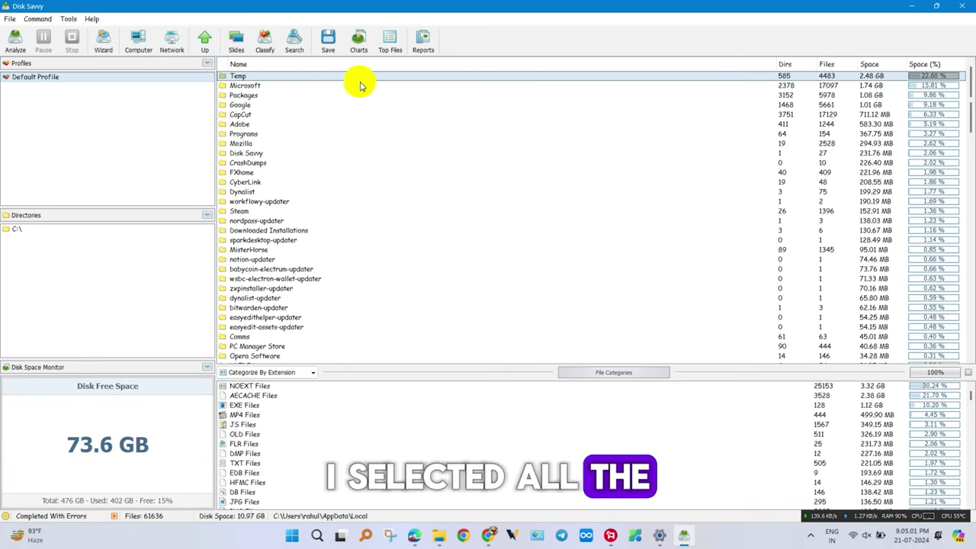
# - Delete the 2.48 GB Temp folder and close the deletion summary
pyautogui.rightClick(238, 79)
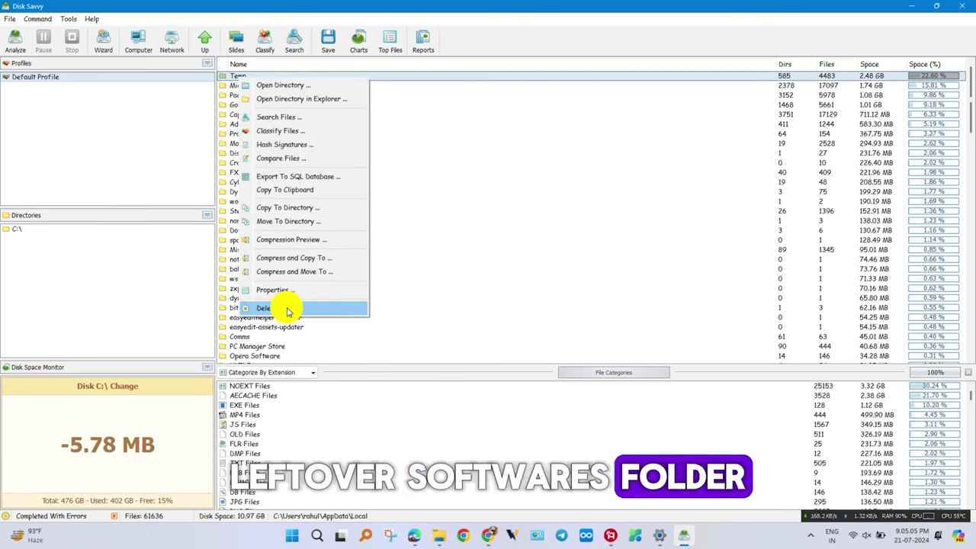
pyautogui.click(289, 310)
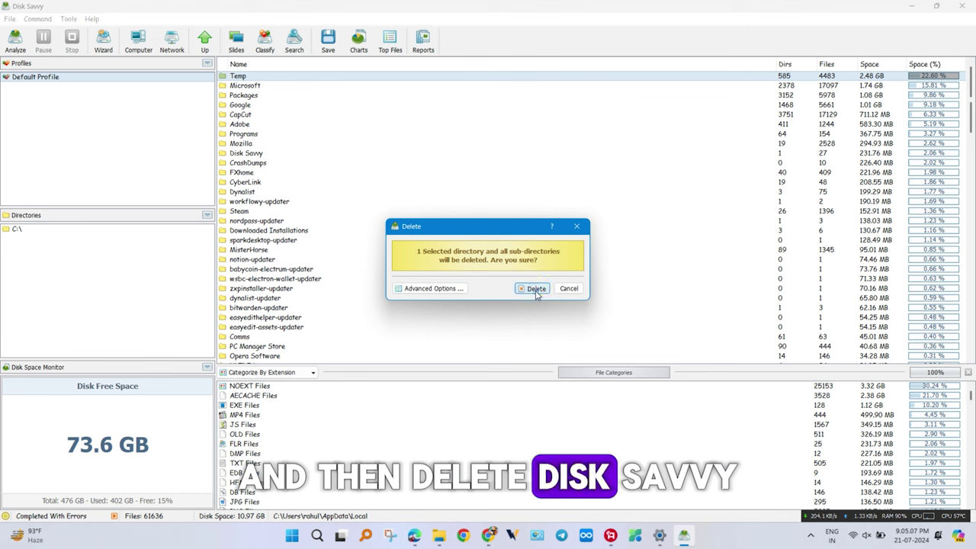
pyautogui.click(536, 290)
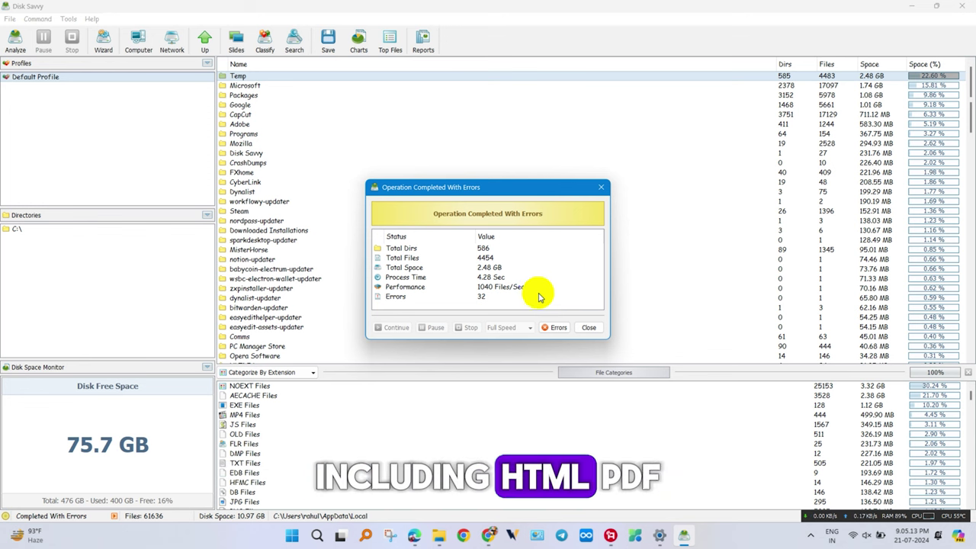
pyautogui.click(587, 329)
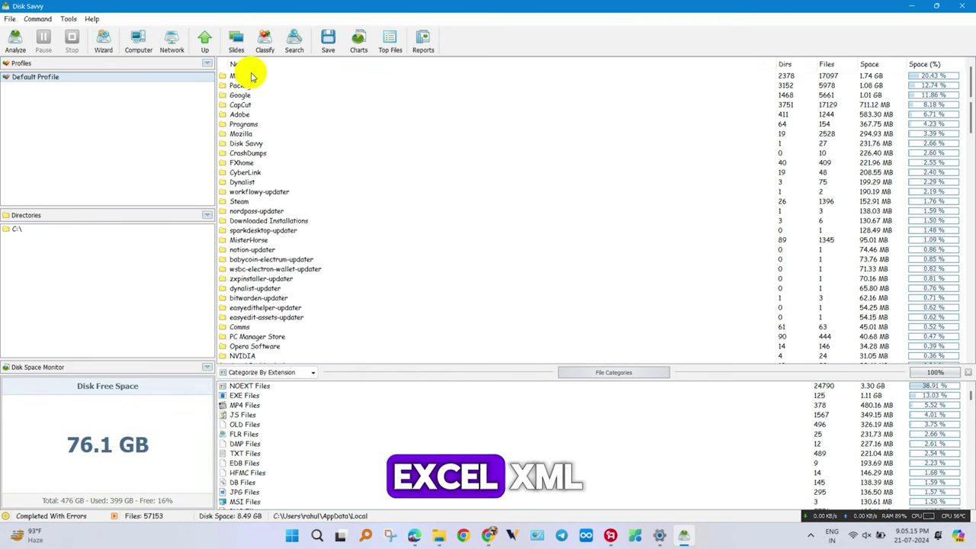
# - Navigate into the AppData\Local\Packages folder
pyautogui.doubleClick(238, 77)
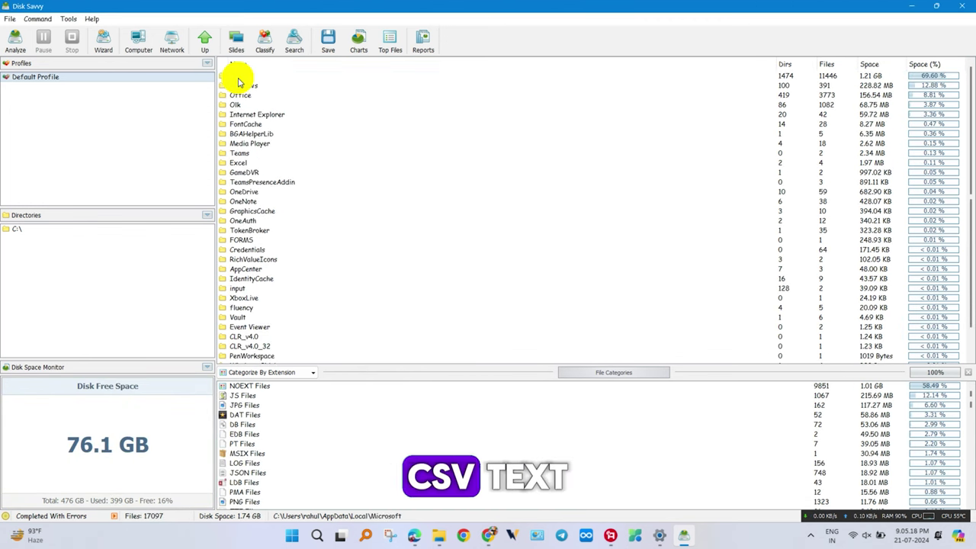
pyautogui.click(206, 46)
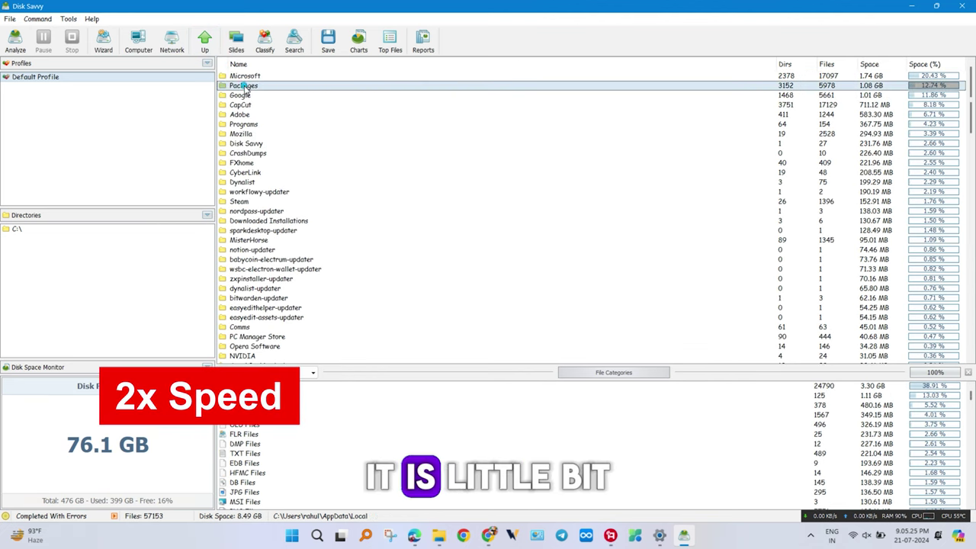
pyautogui.doubleClick(244, 85)
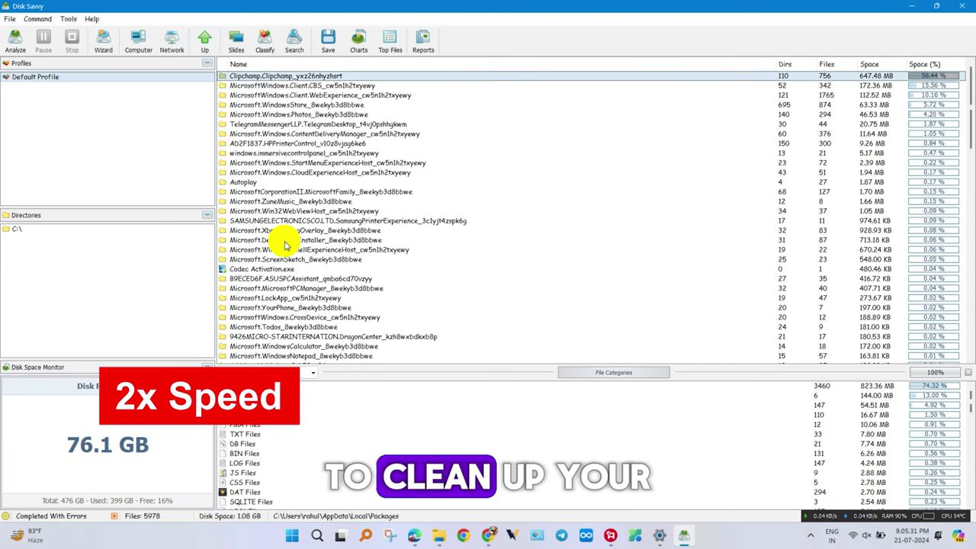
# - Select all folders in Packages, delete them, and close the results summary
pyautogui.click(301, 152)
pyautogui.hotkey('ctrl', 'a')
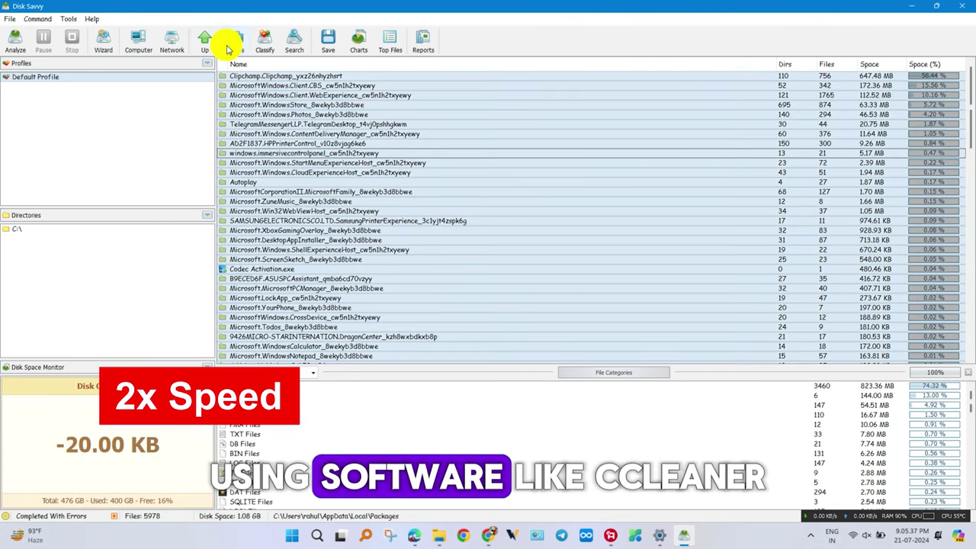
pyautogui.rightClick(374, 110)
pyautogui.click(396, 211)
pyautogui.click(519, 287)
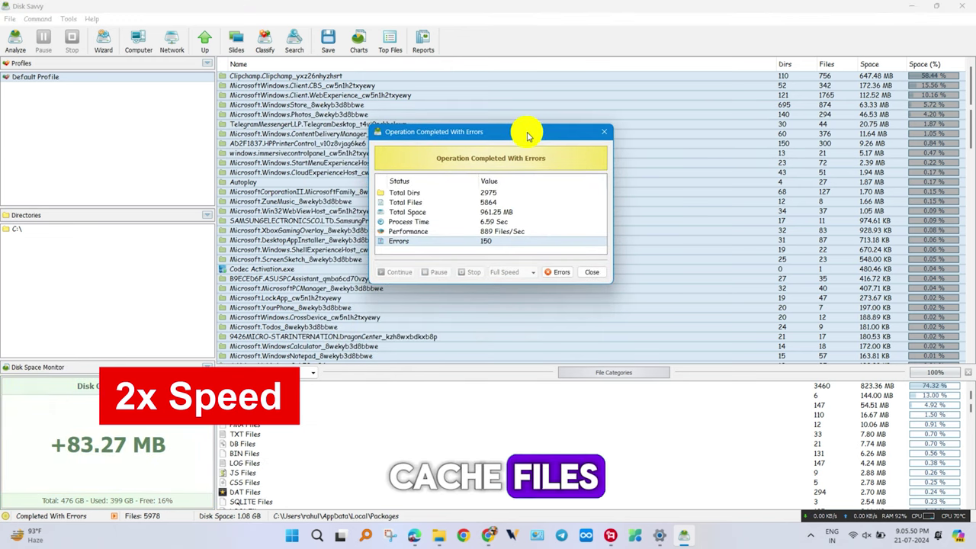
pyautogui.click(587, 277)
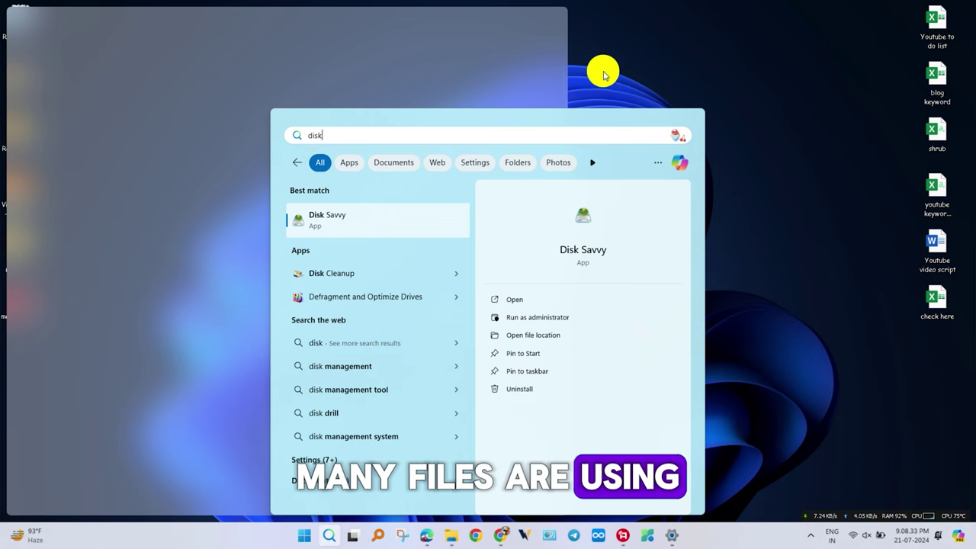
# - Dismiss the open search, then search 'diskcleanup' and launch Disk Cleanup
pyautogui.click(603, 73)
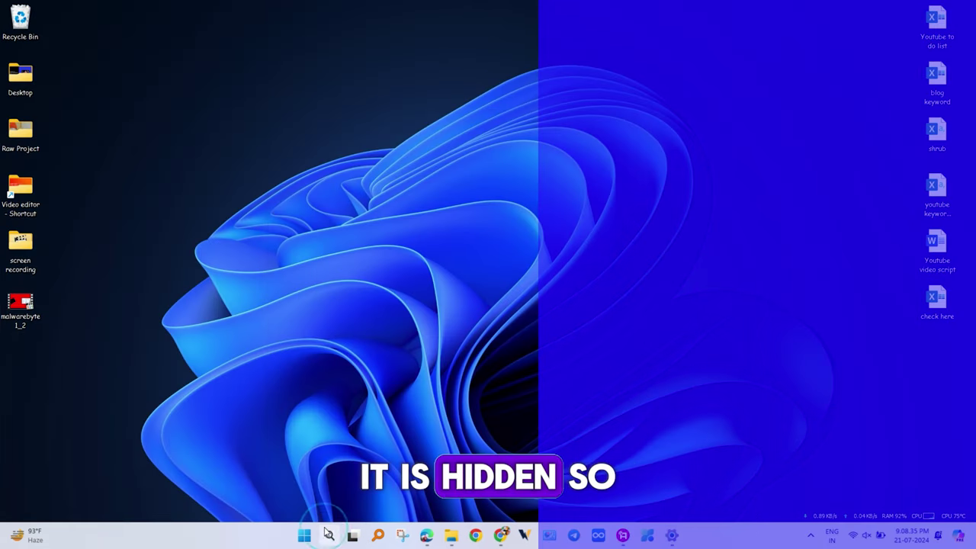
pyautogui.click(328, 534)
pyautogui.write('diskcleanup')
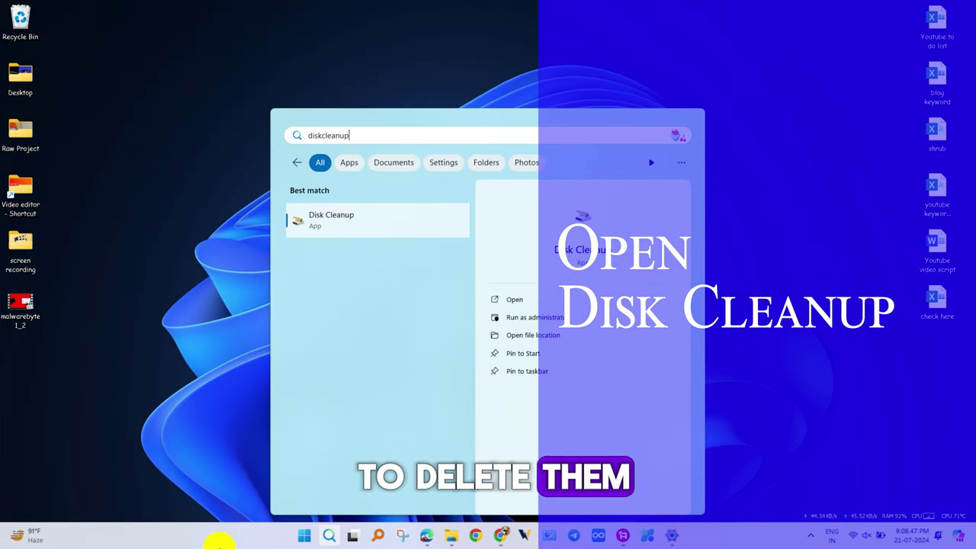
pyautogui.click(347, 221)
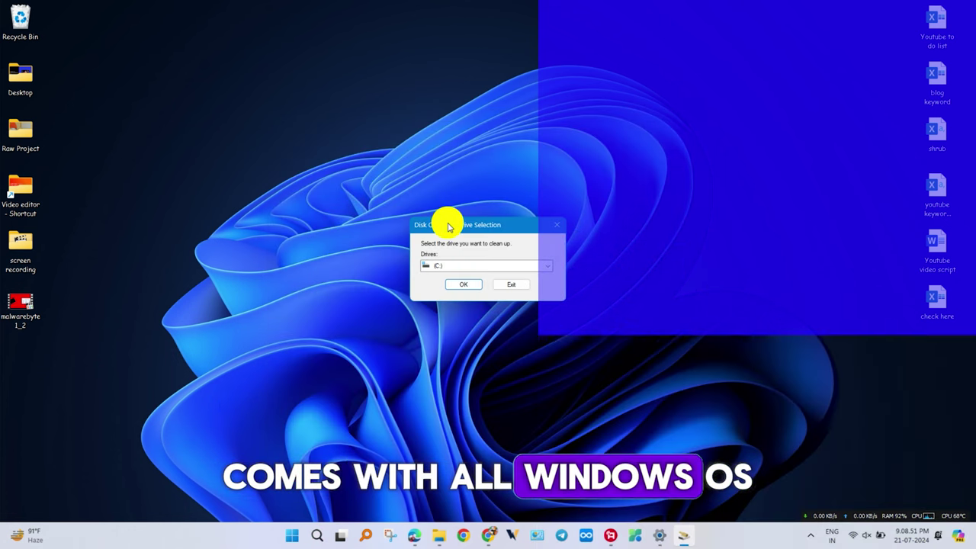
# - Scan drive C: in Disk Cleanup, including system files
pyautogui.click(462, 271)
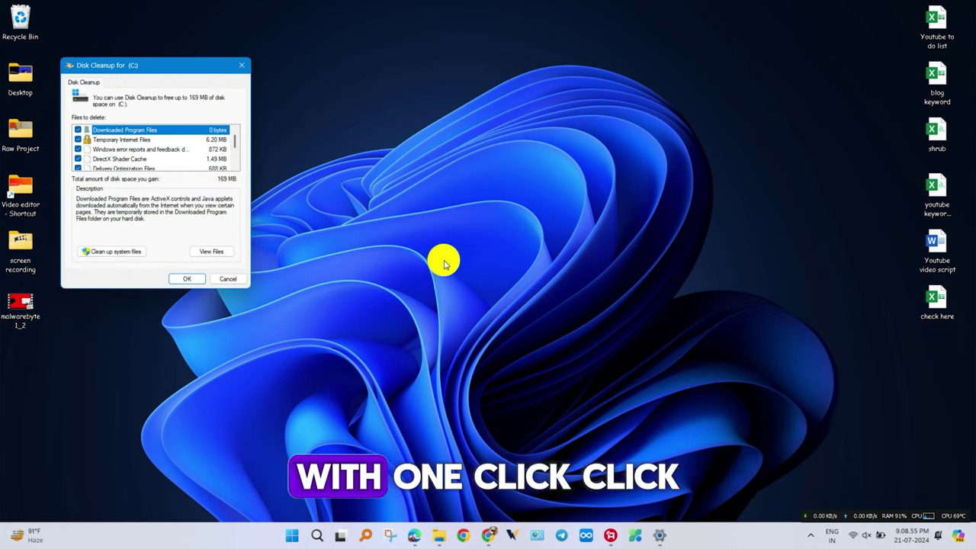
pyautogui.click(111, 253)
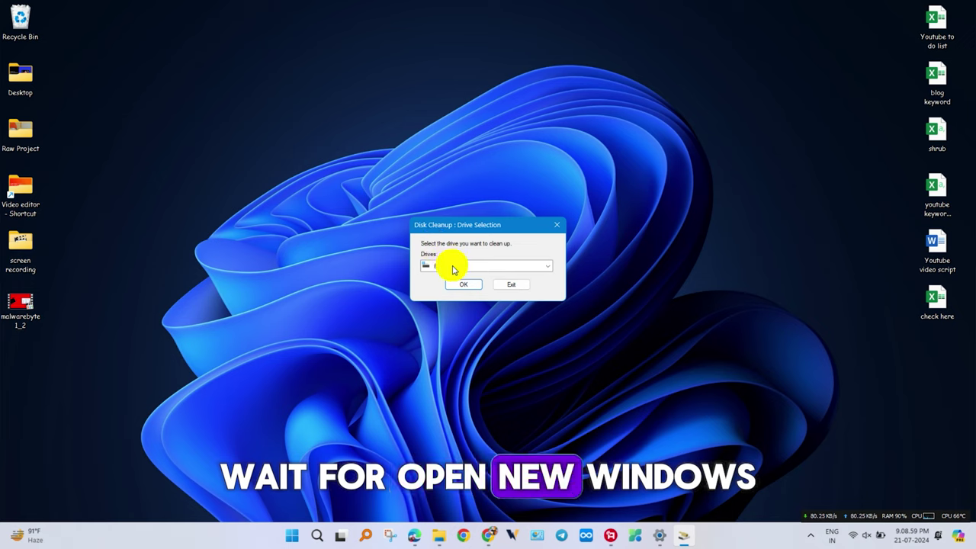
pyautogui.click(460, 283)
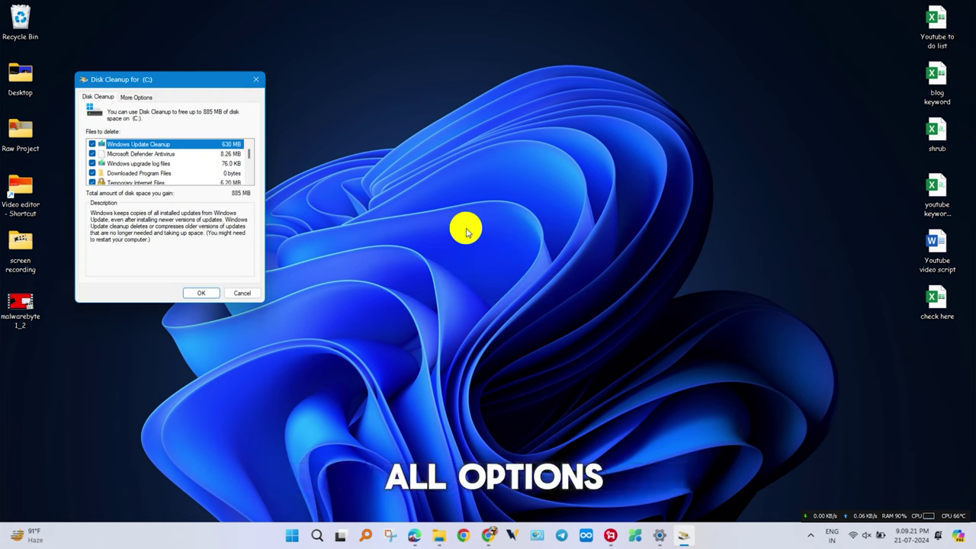
# - Delete the checked file categories (about 885 MB) and confirm permanent deletion
pyautogui.scroll(-1, 144, 166)
pyautogui.scroll(-2, 168, 158)
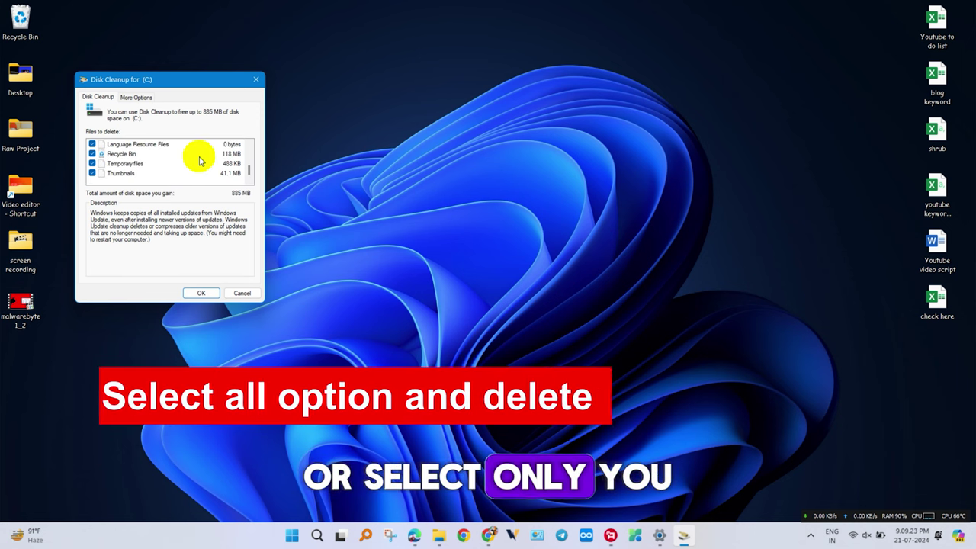
pyautogui.click(201, 292)
pyautogui.click(517, 272)
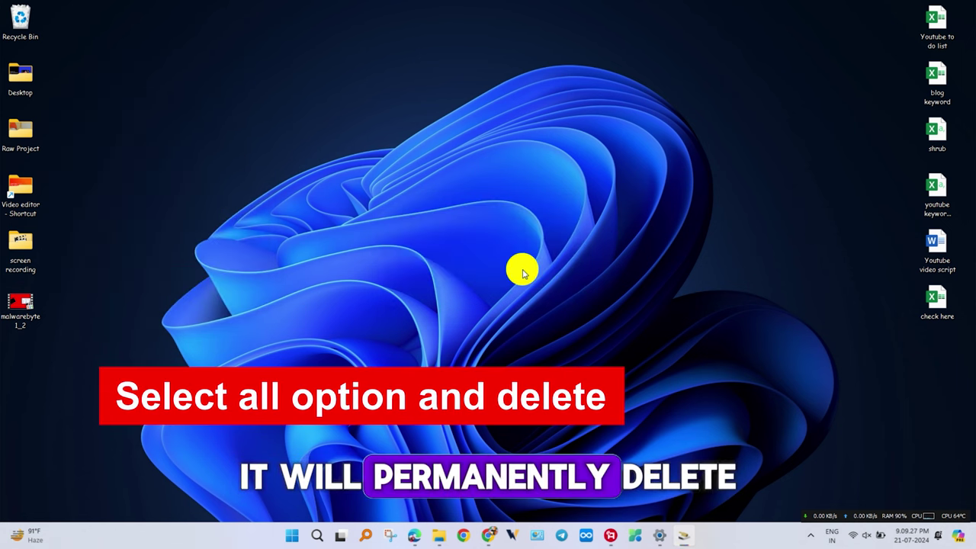